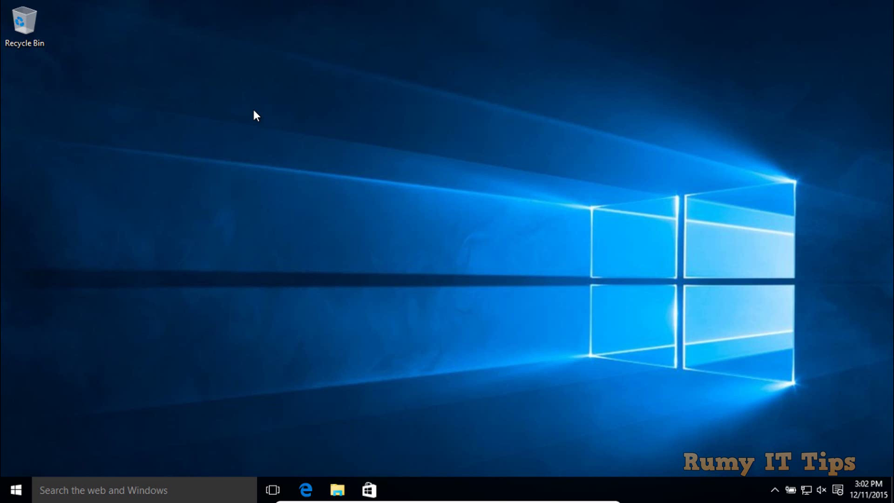
Run secpol.msc from the Run dialog to open Local Security Policy.
{"action": "key", "text": "super+r"}
{"action": "type", "text": "secp"}
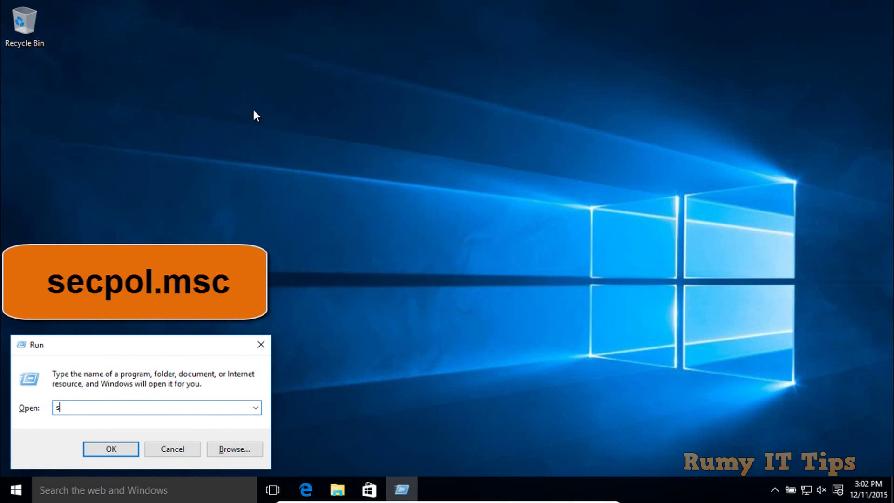
{"action": "type", "text": "ol.msc"}
{"action": "key", "text": "Return"}
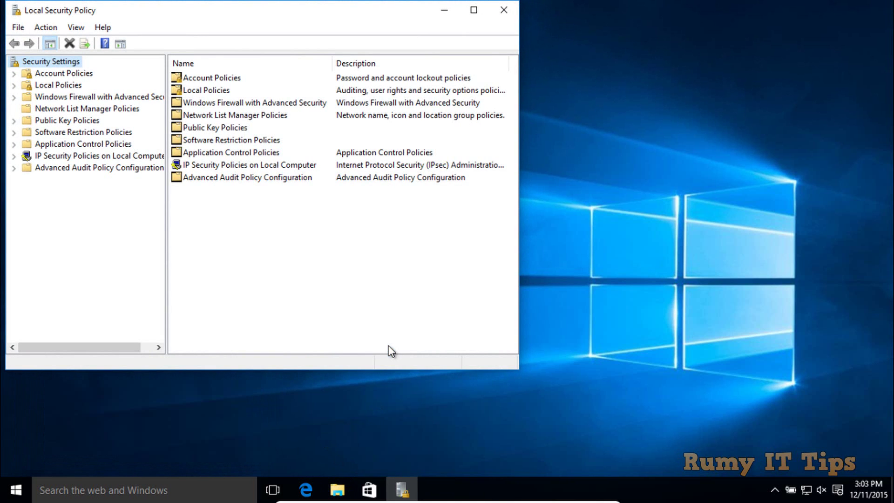
Maximize the console, go to Local Policies > Security Options and select 'Interactive logon: Do not display last user name'.
{"action": "left_click", "coordinate": [474, 10]}
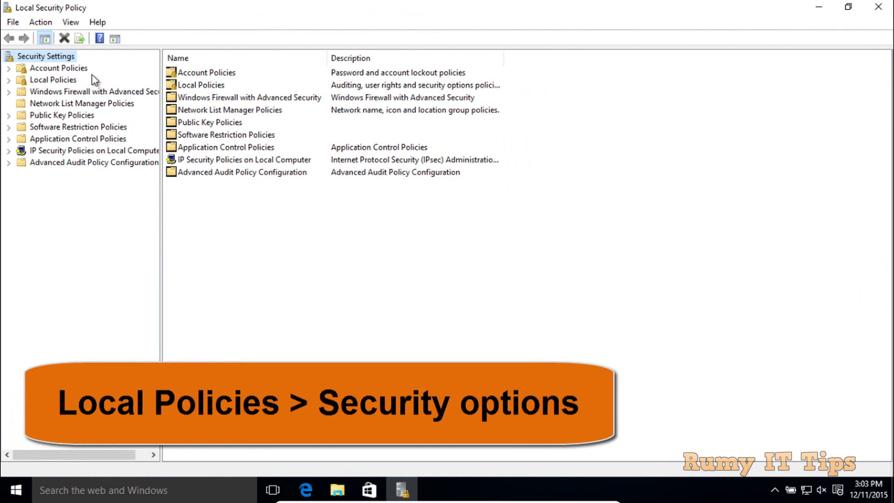
{"action": "left_click", "coordinate": [9, 81]}
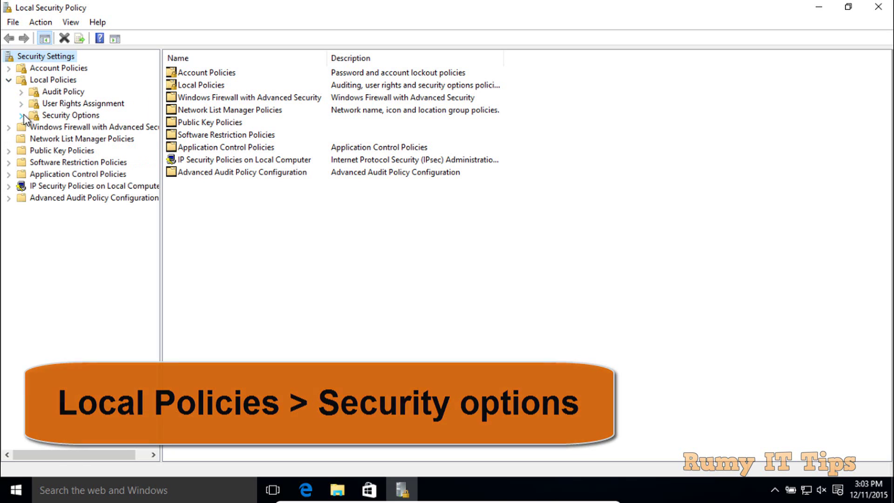
{"action": "left_click", "coordinate": [53, 117]}
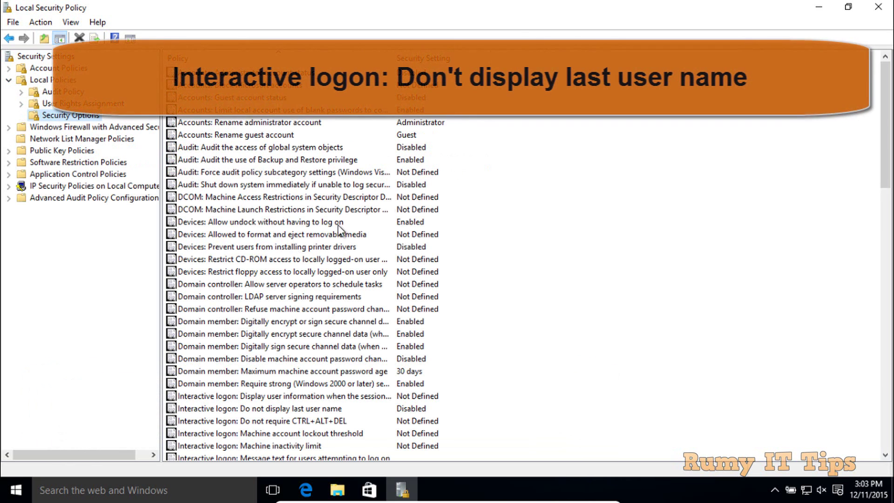
{"action": "left_click_drag", "start_coordinate": [886, 108], "coordinate": [879, 187]}
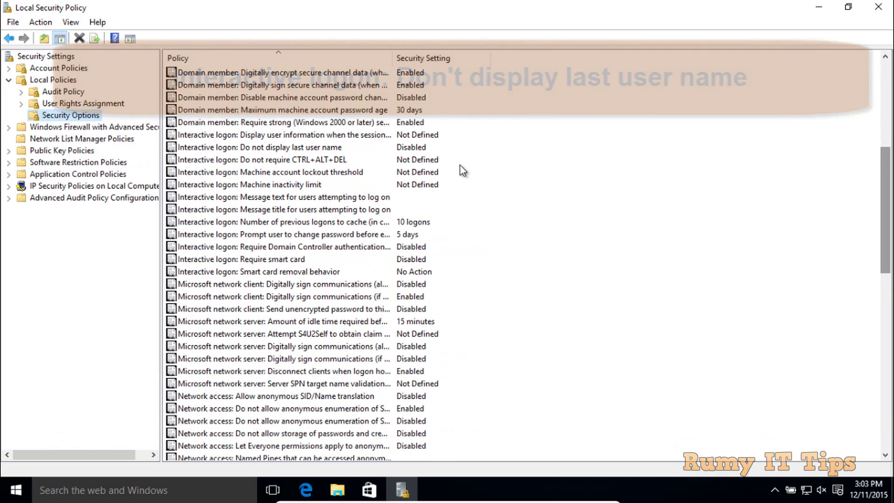
{"action": "left_click", "coordinate": [273, 147]}
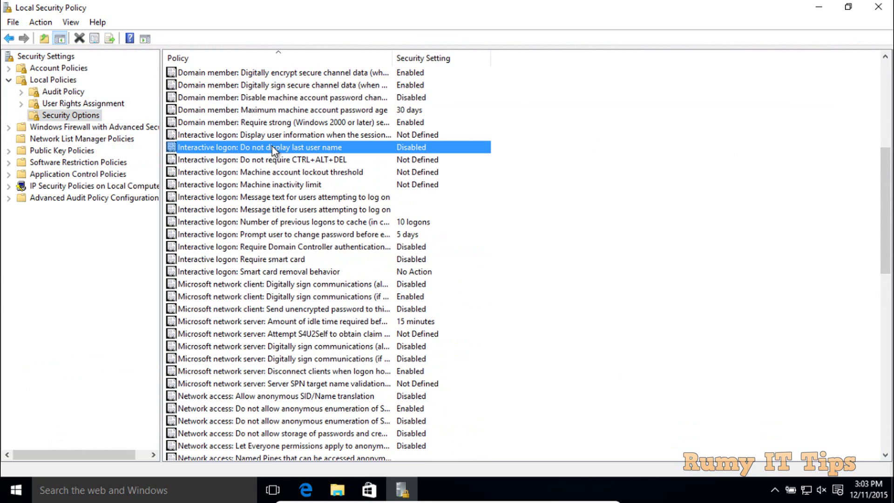
Set 'Interactive logon: Do not display last user name' to Enabled, then close Local Security Policy.
{"action": "double_click", "coordinate": [272, 146]}
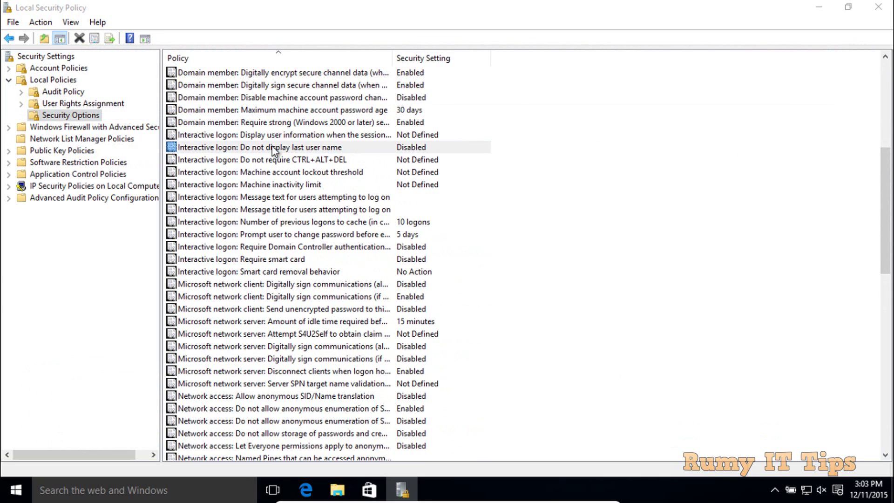
{"action": "left_click_drag", "start_coordinate": [399, 79], "coordinate": [511, 98]}
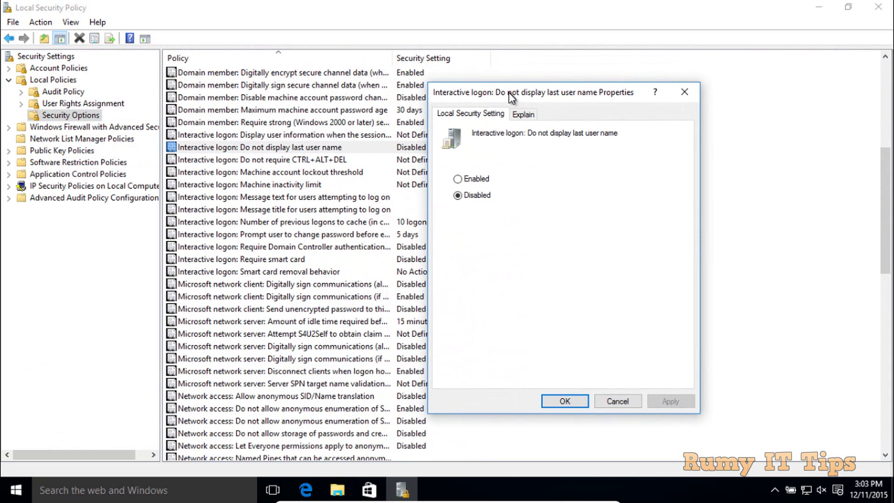
{"action": "left_click", "coordinate": [458, 179]}
{"action": "left_click", "coordinate": [670, 402]}
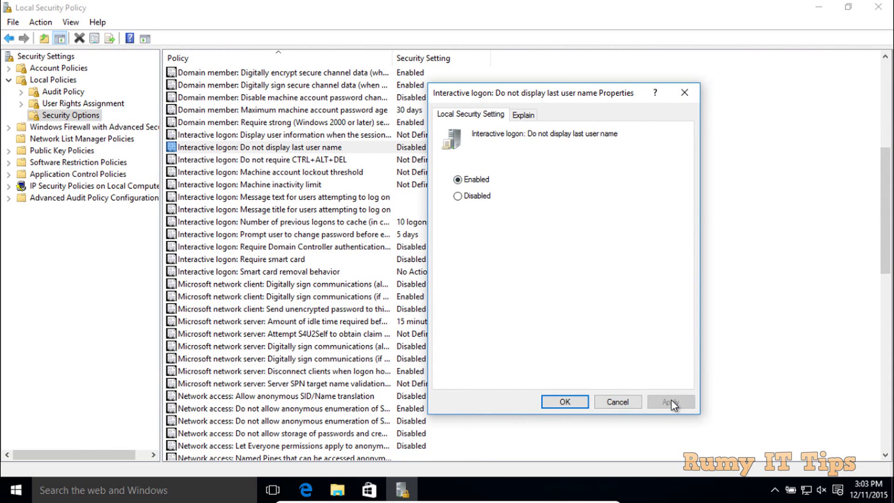
{"action": "left_click", "coordinate": [565, 401]}
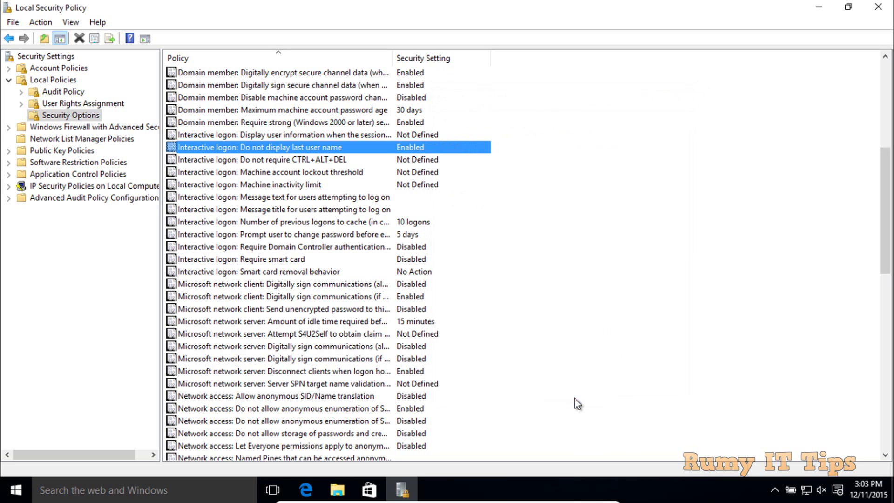
{"action": "left_click", "coordinate": [874, 13]}
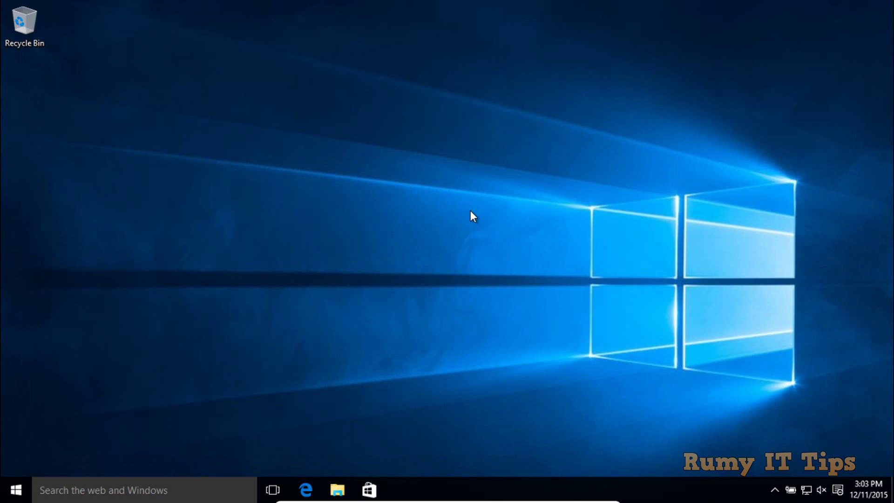
Run gpupdate /force in an administrator Command Prompt.
{"action": "right_click", "coordinate": [29, 477]}
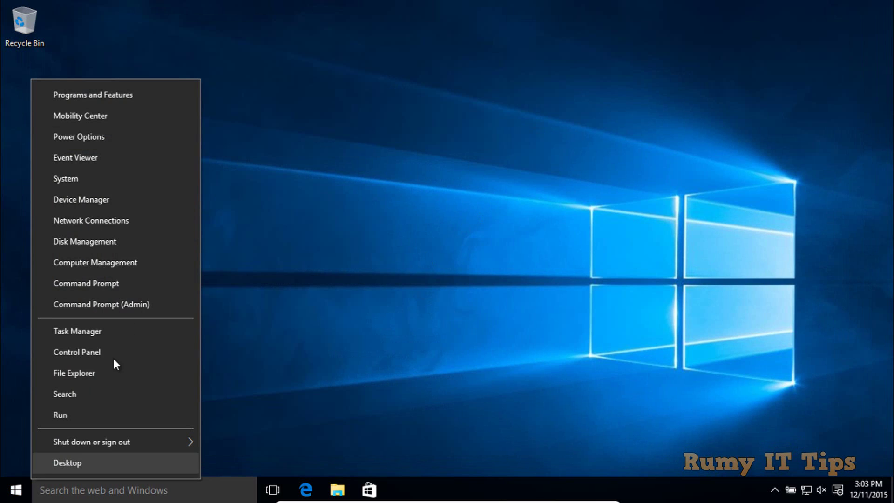
{"action": "left_click", "coordinate": [150, 306]}
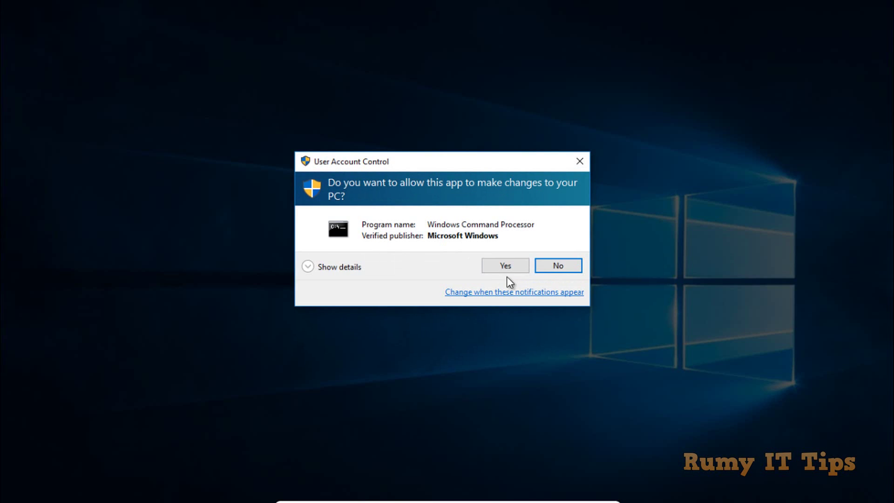
{"action": "left_click", "coordinate": [510, 267]}
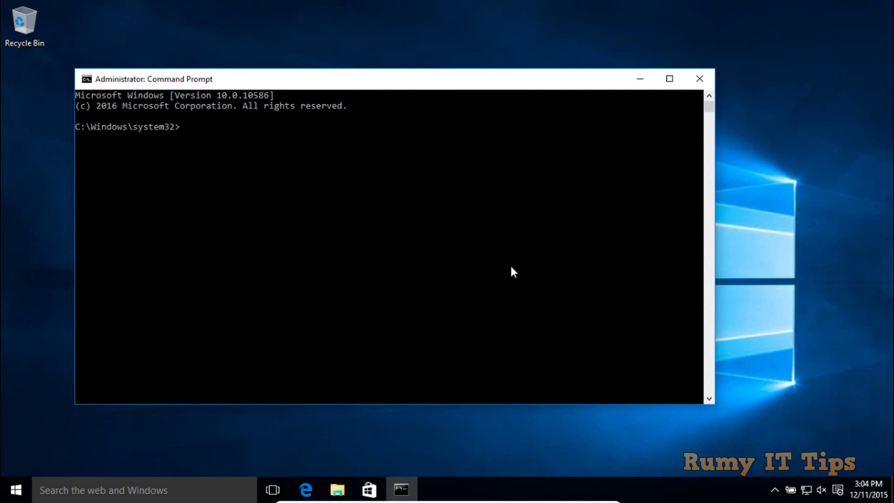
{"action": "type", "text": "gpupda"}
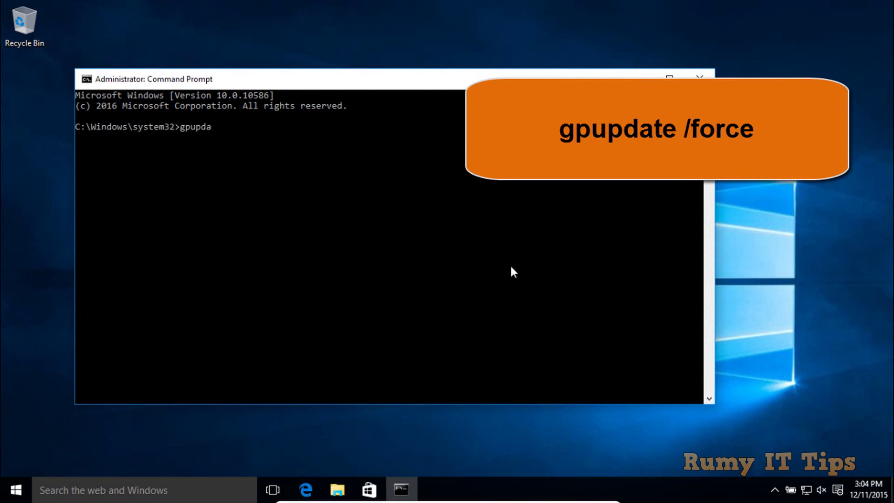
{"action": "type", "text": "te /force"}
{"action": "key", "text": "Return"}
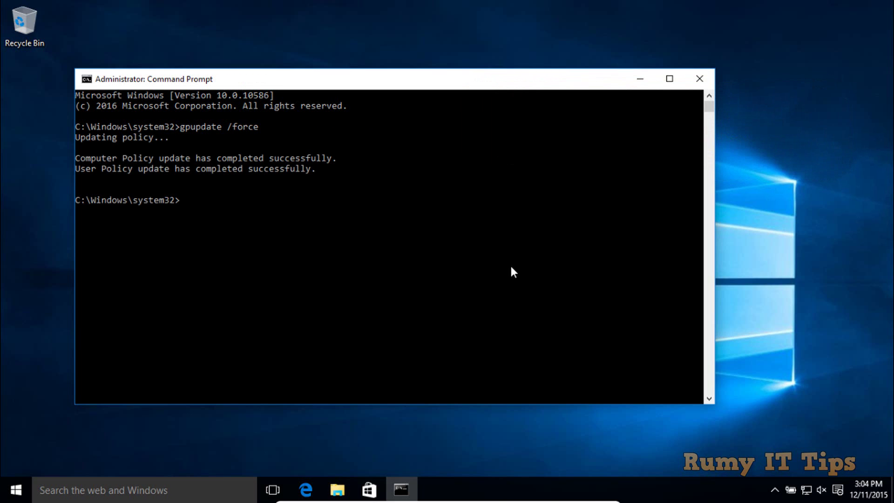
Close Command Prompt, sign out, and bring up the sign-in screen to confirm no last user name is shown.
{"action": "left_click", "coordinate": [693, 83]}
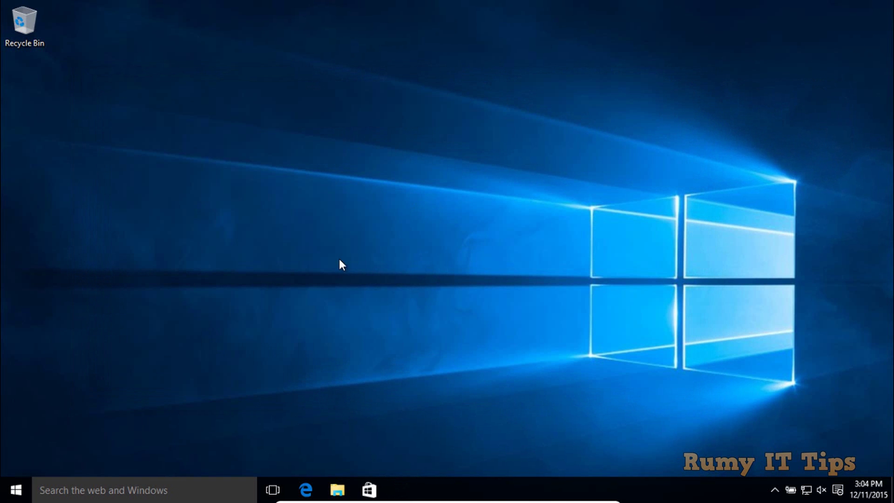
{"action": "left_click", "coordinate": [18, 487]}
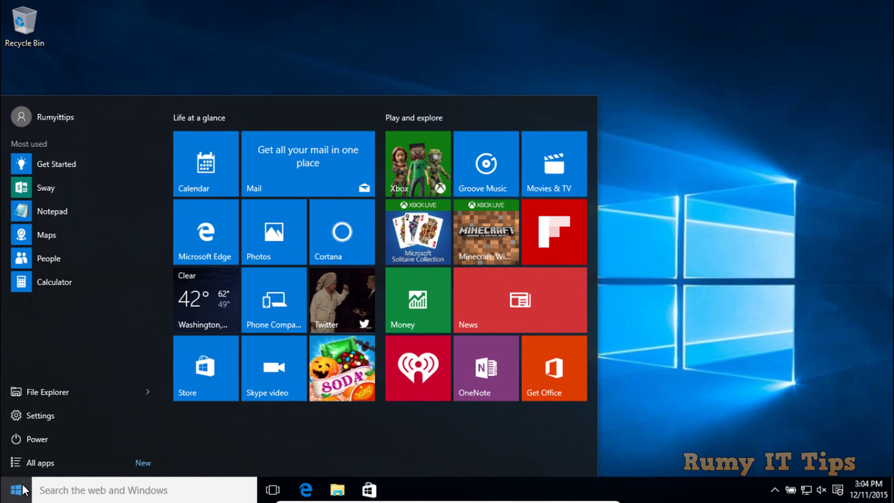
{"action": "left_click", "coordinate": [58, 118]}
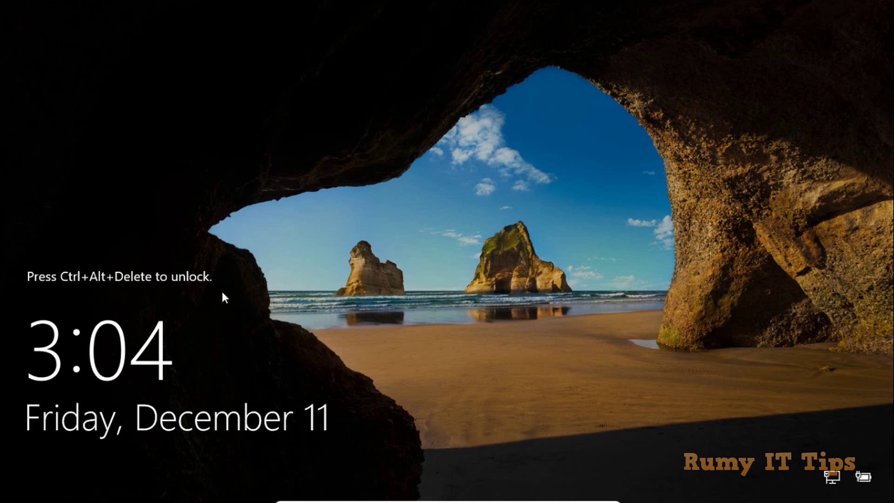
{"action": "key", "text": "ctrl+alt+Delete"}
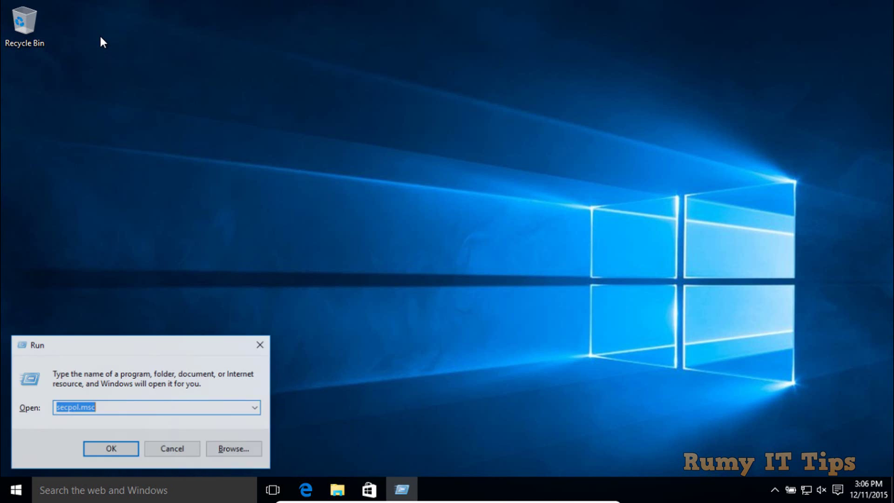
Run regedit and allow its User Account Control prompt.
{"action": "type", "text": "regedit"}
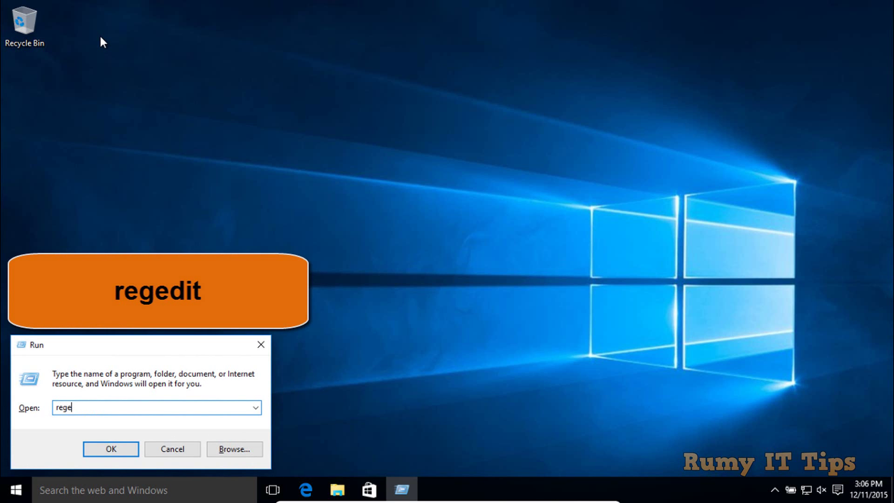
{"action": "key", "text": "Return"}
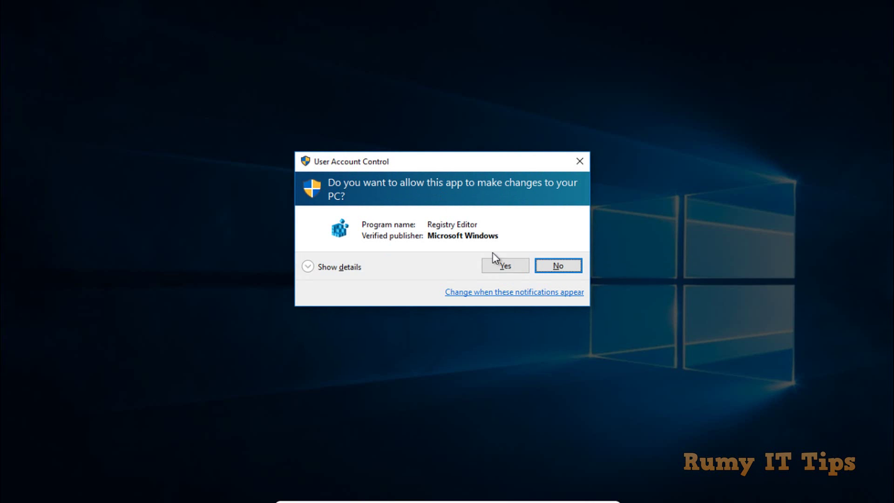
{"action": "left_click", "coordinate": [506, 267]}
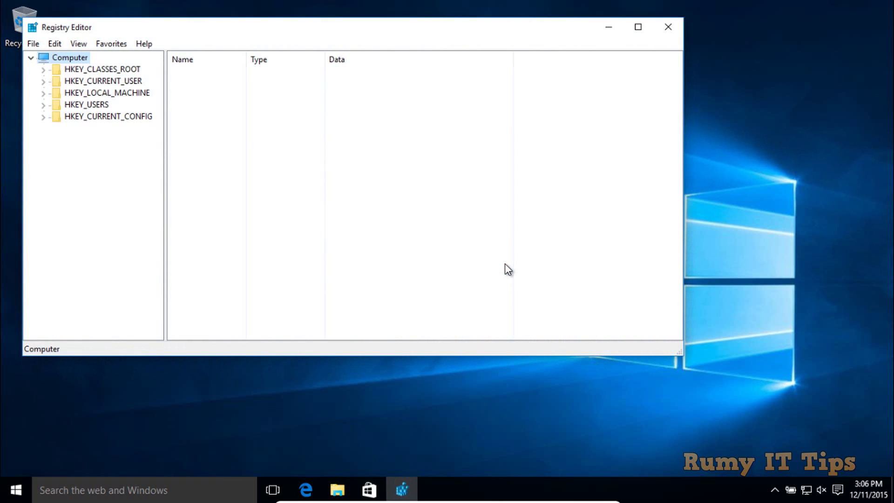
Maximize Registry Editor and expand HKEY_LOCAL_MACHINE > SOFTWARE > Microsoft.
{"action": "left_click", "coordinate": [637, 28]}
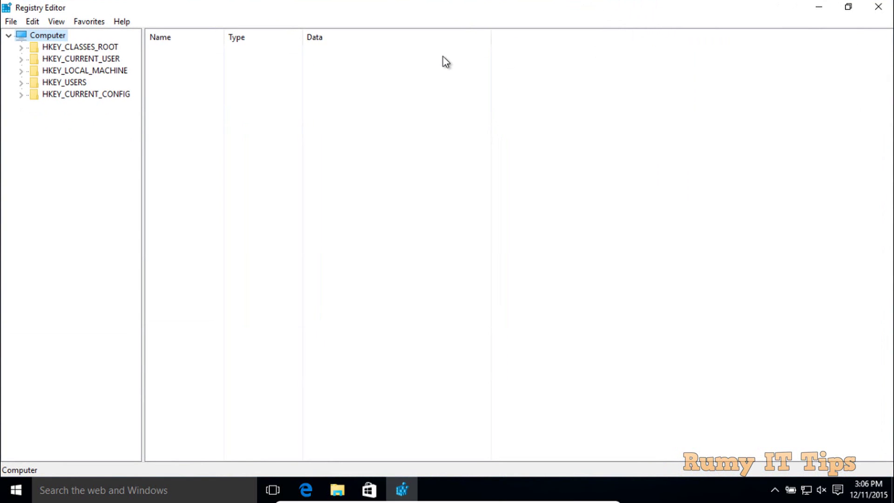
{"action": "left_click", "coordinate": [20, 70]}
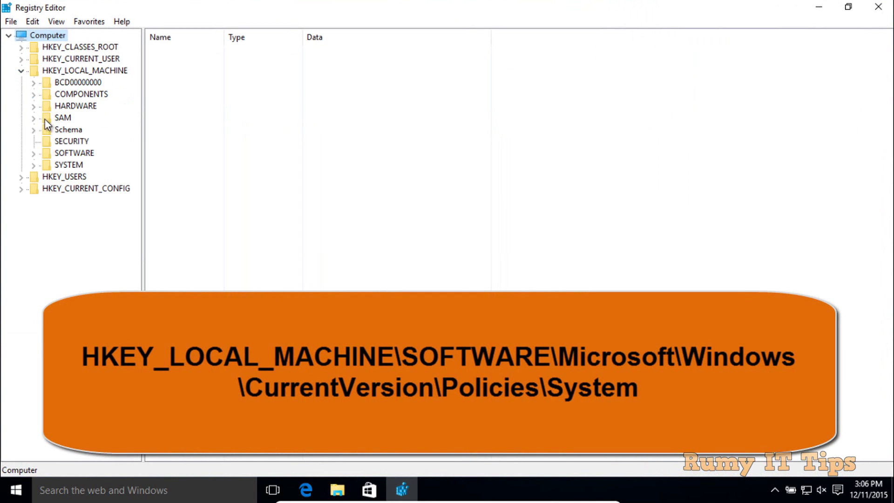
{"action": "left_click", "coordinate": [34, 157]}
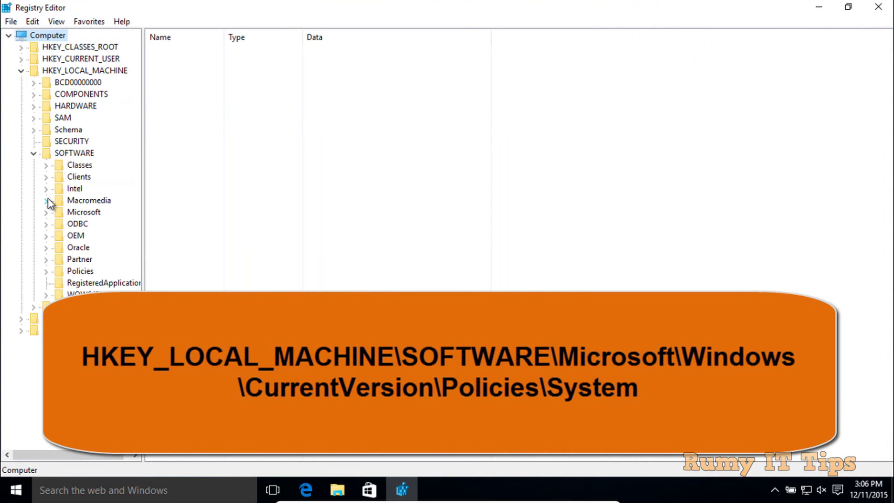
{"action": "left_click", "coordinate": [46, 213]}
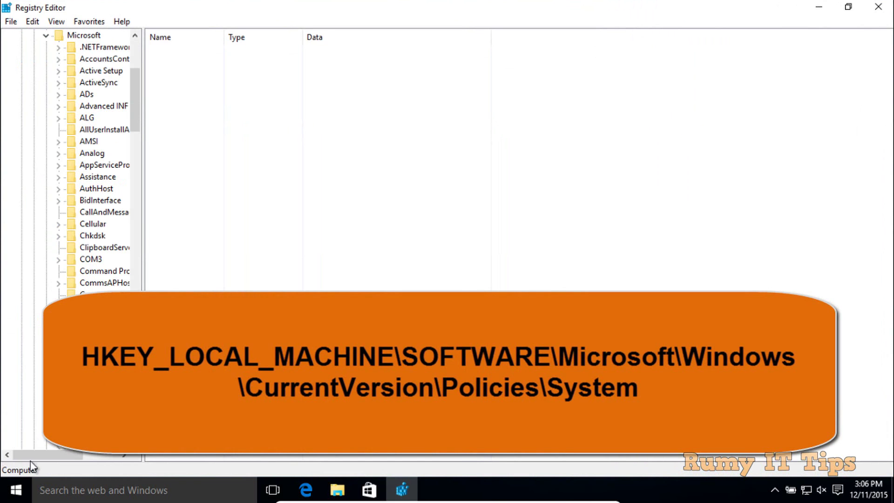
{"action": "left_click_drag", "start_coordinate": [135, 118], "coordinate": [144, 227]}
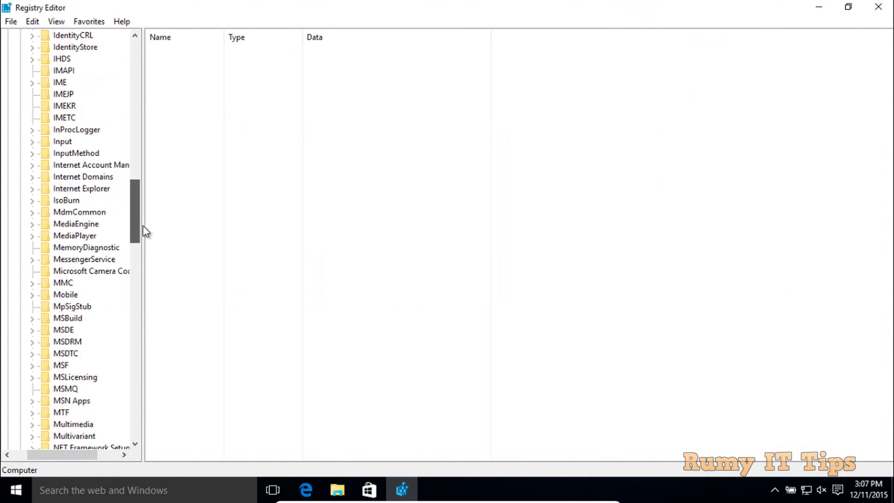
{"action": "left_click_drag", "start_coordinate": [143, 228], "coordinate": [142, 382]}
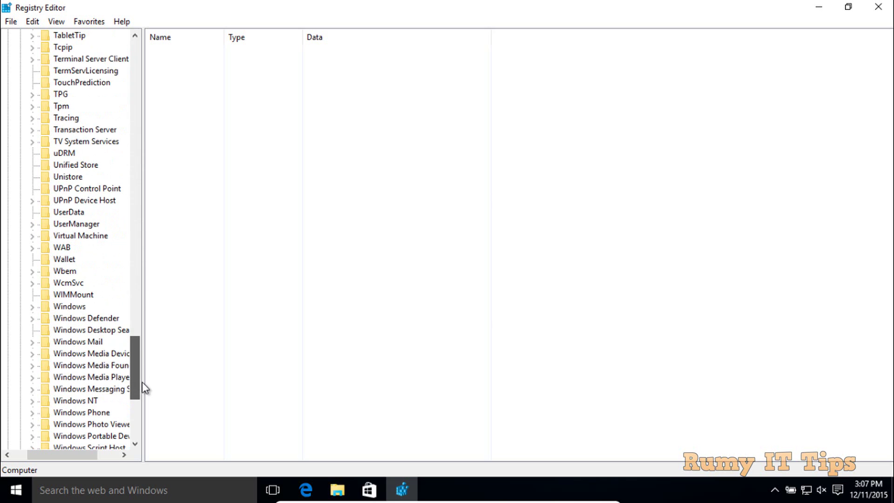
Expand Windows > CurrentVersion > Policies in the registry tree.
{"action": "left_click", "coordinate": [31, 307]}
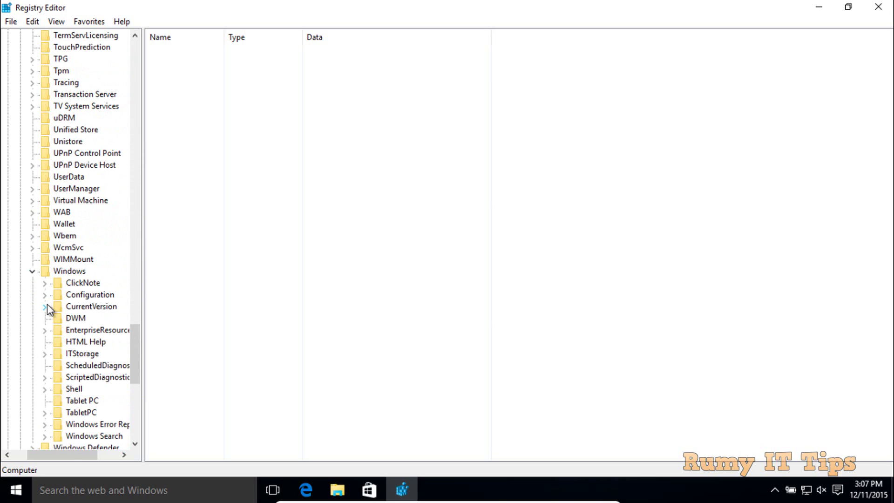
{"action": "left_click", "coordinate": [46, 306]}
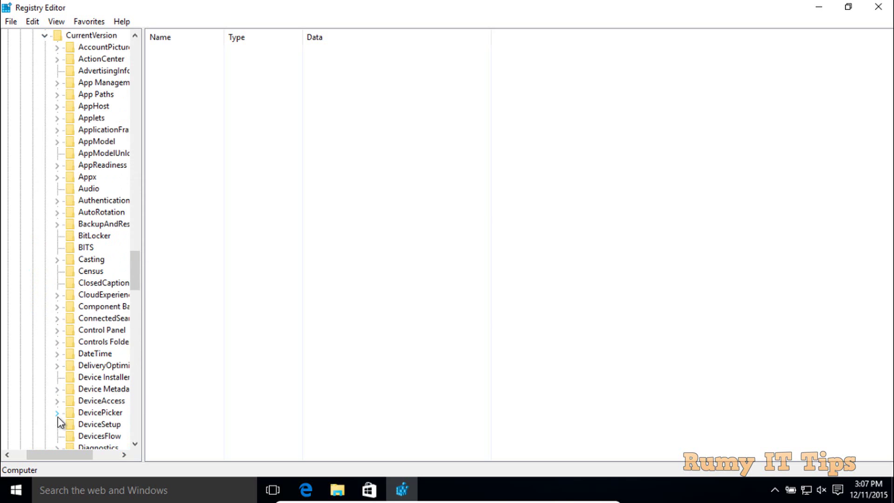
{"action": "left_click", "coordinate": [58, 447]}
{"action": "left_click_drag", "start_coordinate": [64, 454], "coordinate": [82, 454]}
{"action": "left_click_drag", "start_coordinate": [136, 281], "coordinate": [137, 300]}
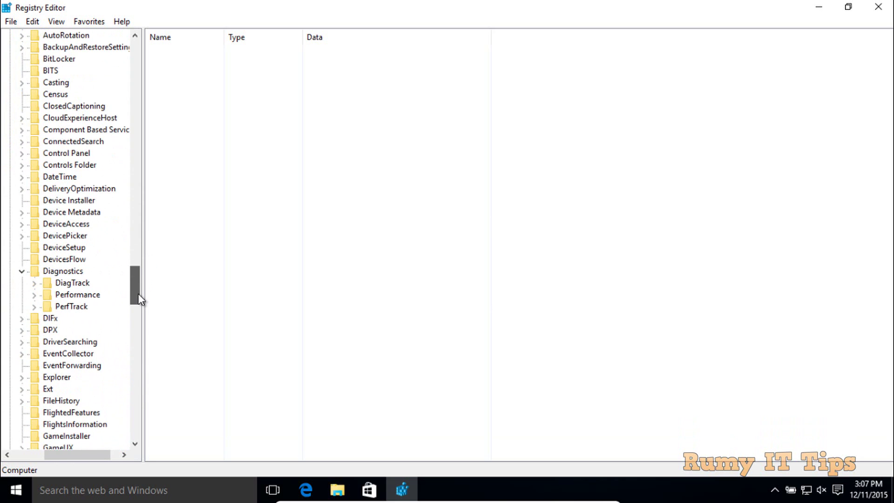
{"action": "left_click", "coordinate": [26, 272]}
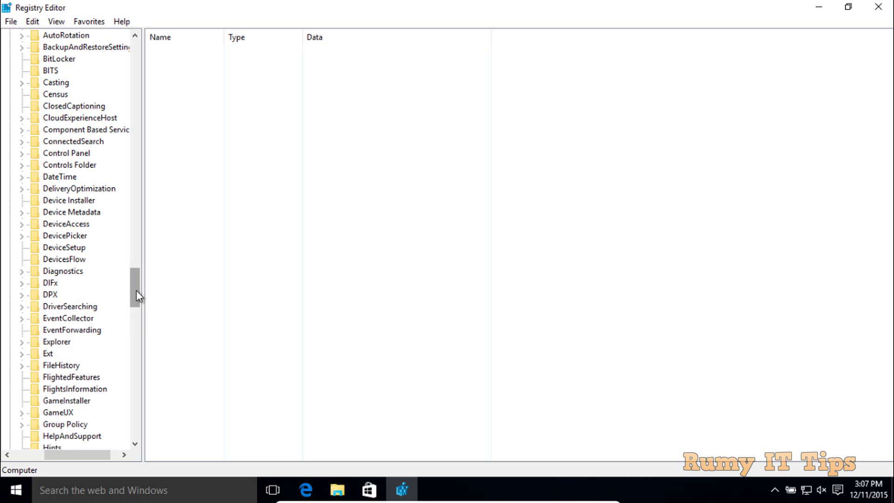
{"action": "left_click_drag", "start_coordinate": [135, 295], "coordinate": [136, 339]}
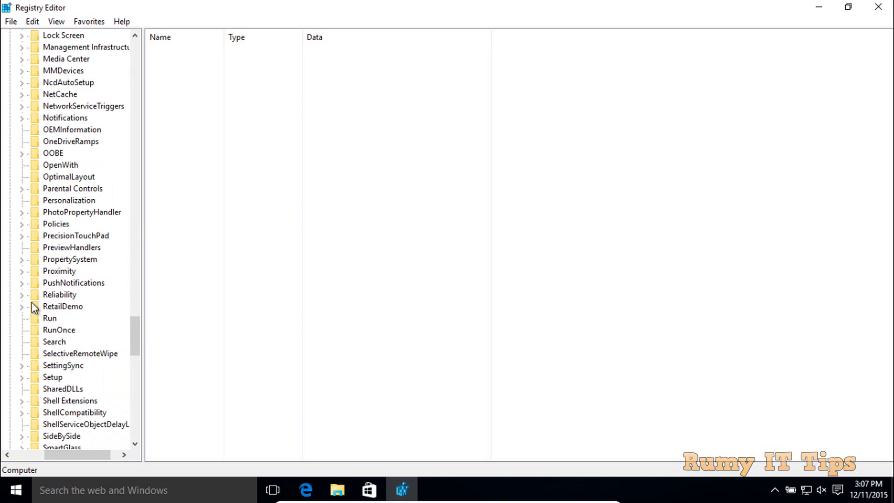
{"action": "left_click", "coordinate": [21, 224]}
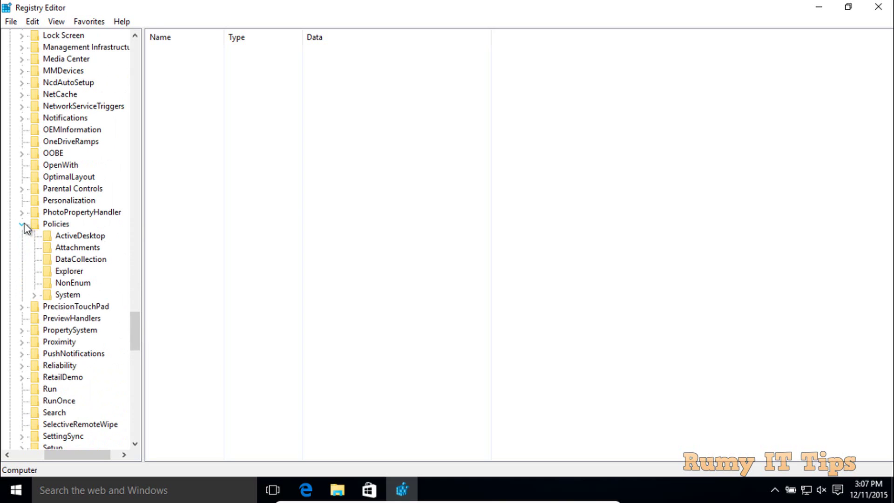
Under Policies\System set dontdisplaylastusername to 1, then close Registry Editor.
{"action": "left_click", "coordinate": [46, 293]}
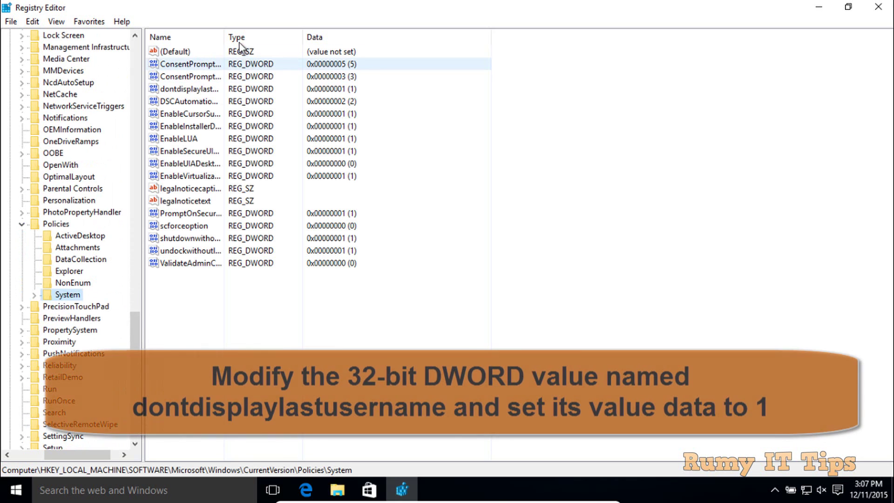
{"action": "left_click_drag", "start_coordinate": [226, 35], "coordinate": [303, 36]}
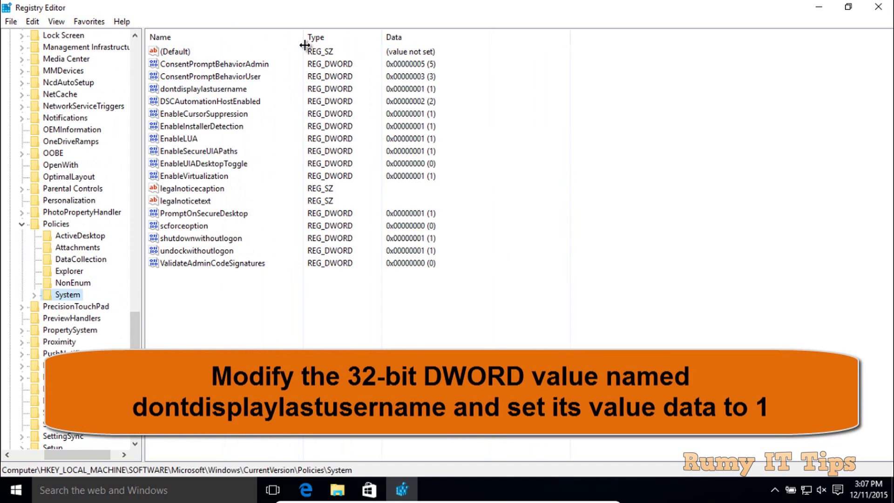
{"action": "left_click", "coordinate": [236, 93]}
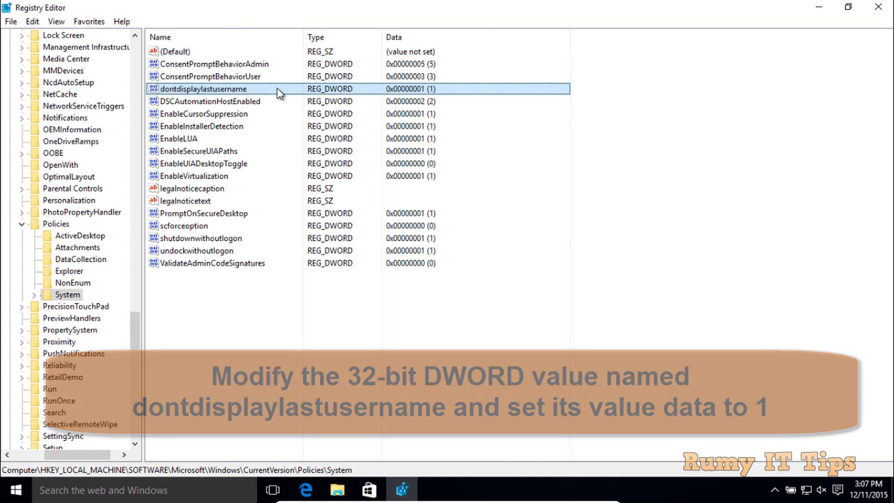
{"action": "double_click", "coordinate": [279, 94]}
{"action": "left_click_drag", "start_coordinate": [143, 65], "coordinate": [482, 136]}
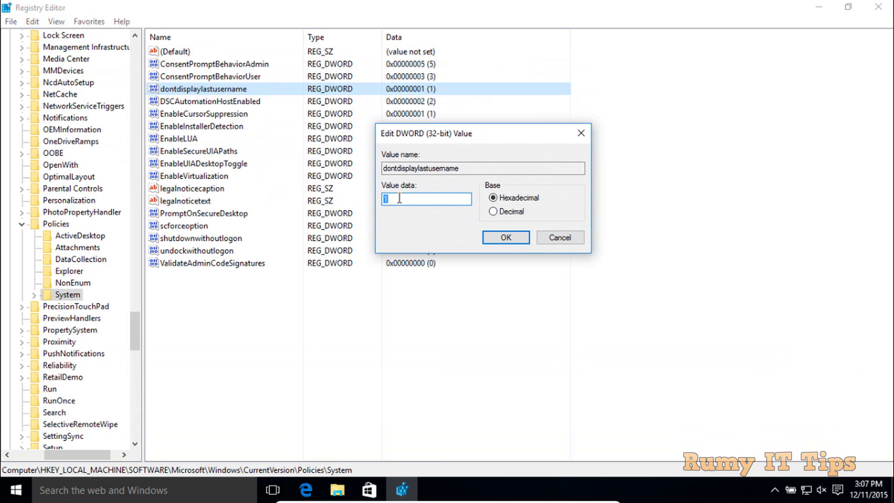
{"action": "left_click", "coordinate": [521, 238]}
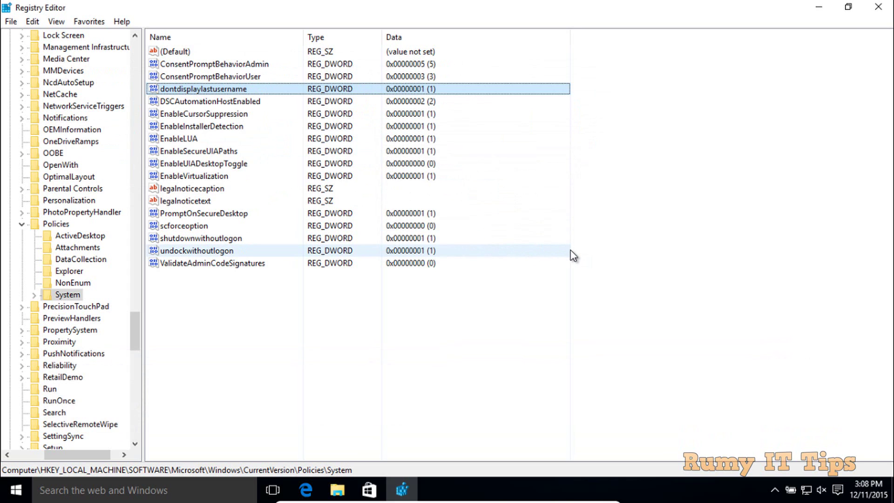
{"action": "left_click", "coordinate": [879, 7]}
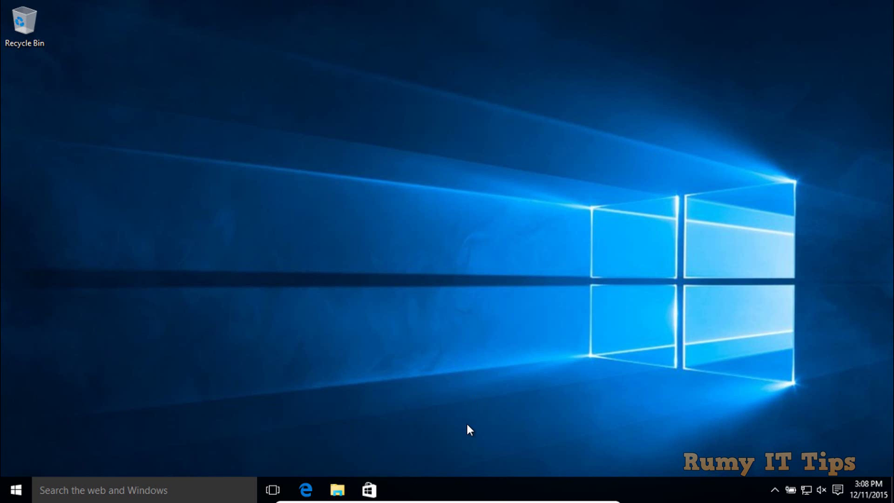